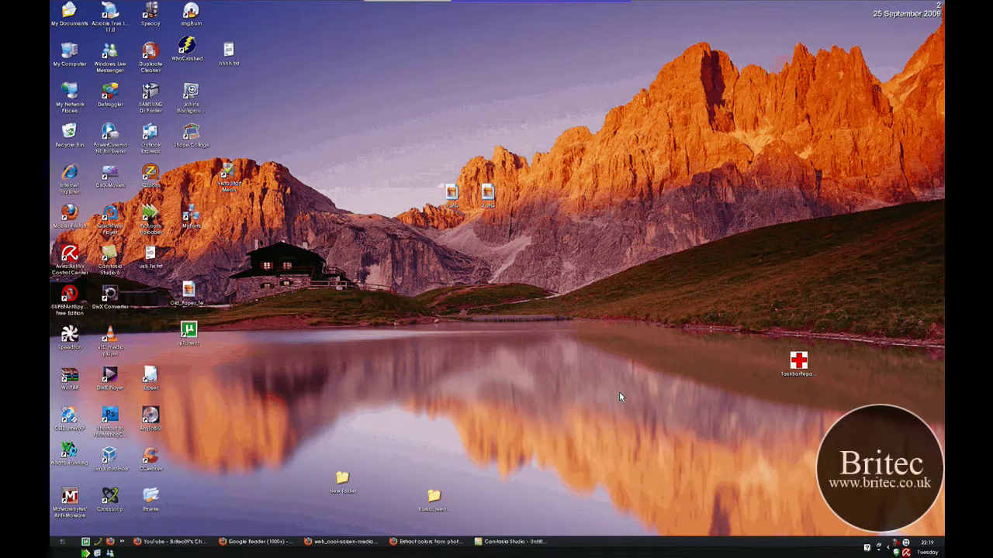
Restore the Firefox window showing ColorSuckr's image URL field and 'colorful' Flickr results
left_click(430, 542)
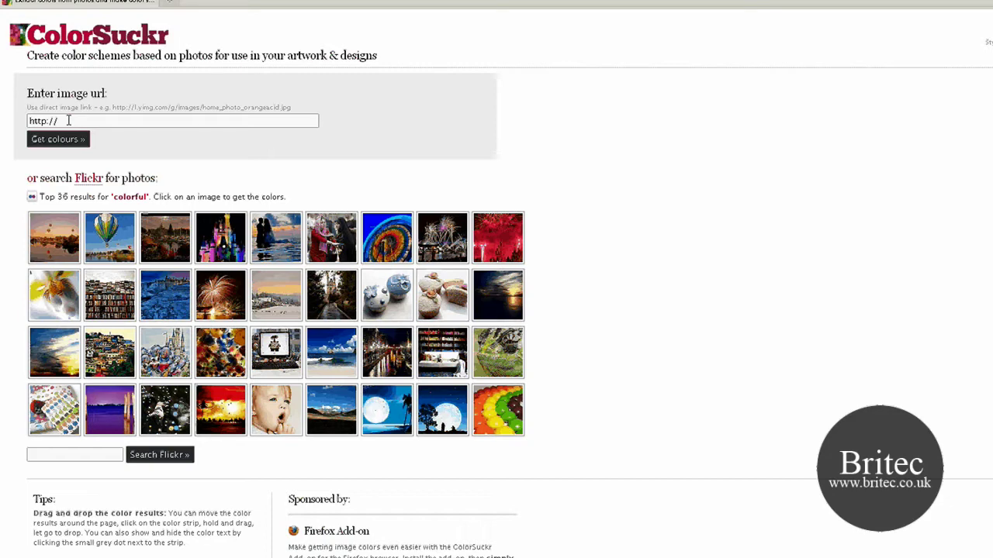
scroll(414, 375, "down", 2)
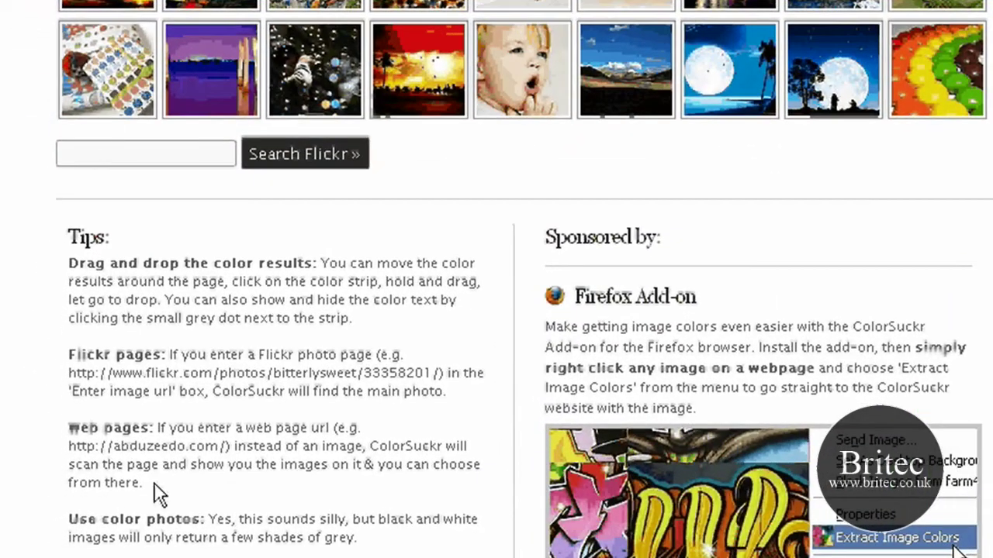
Look over the Web pages tip, then scroll down to the Firefox Add-on install section
triple_click(154, 484)
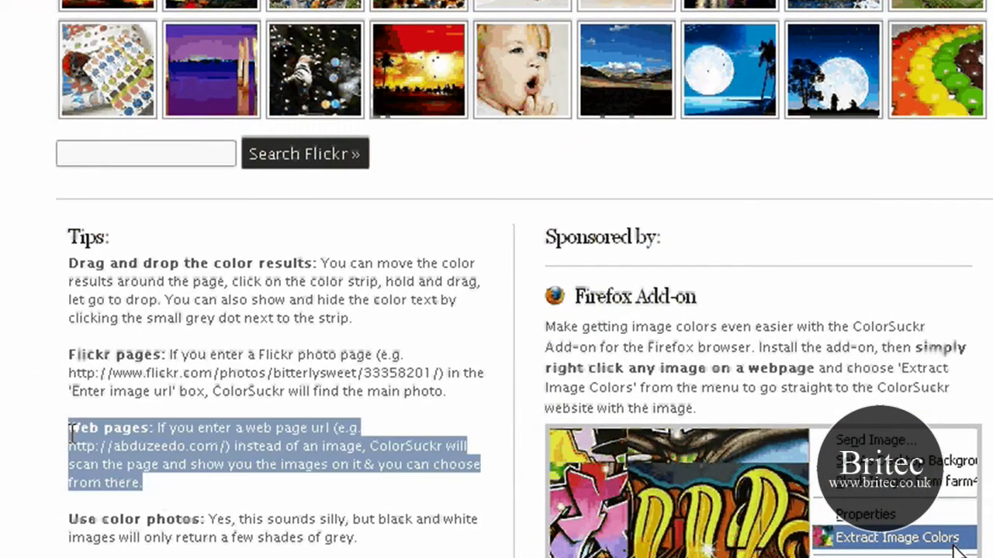
left_click(48, 414)
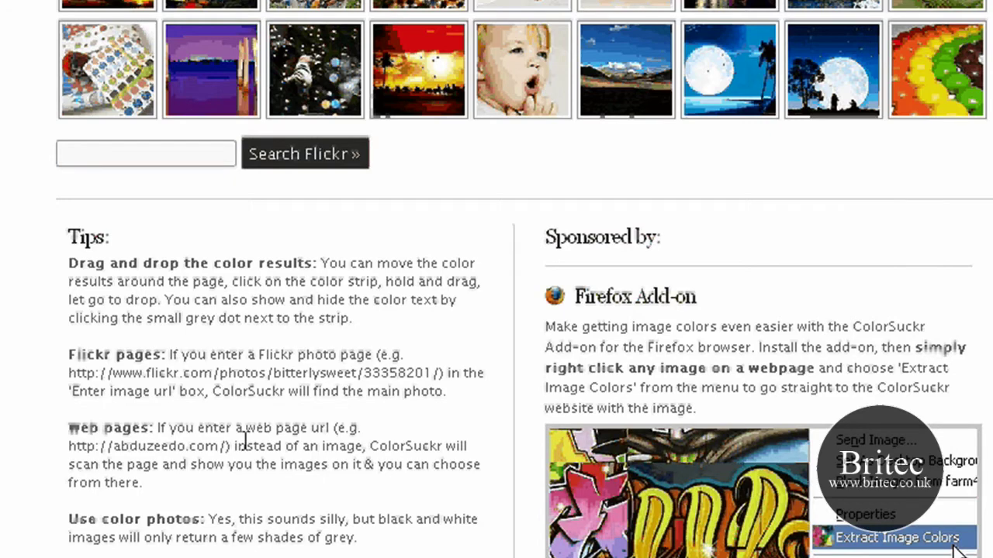
scroll(245, 442, "down", 3)
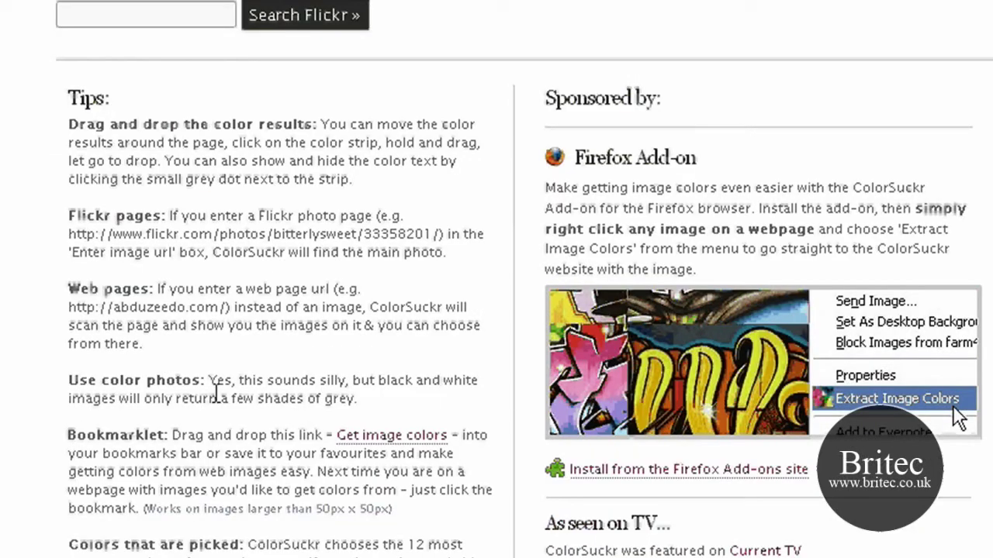
scroll(130, 448, "down", 3)
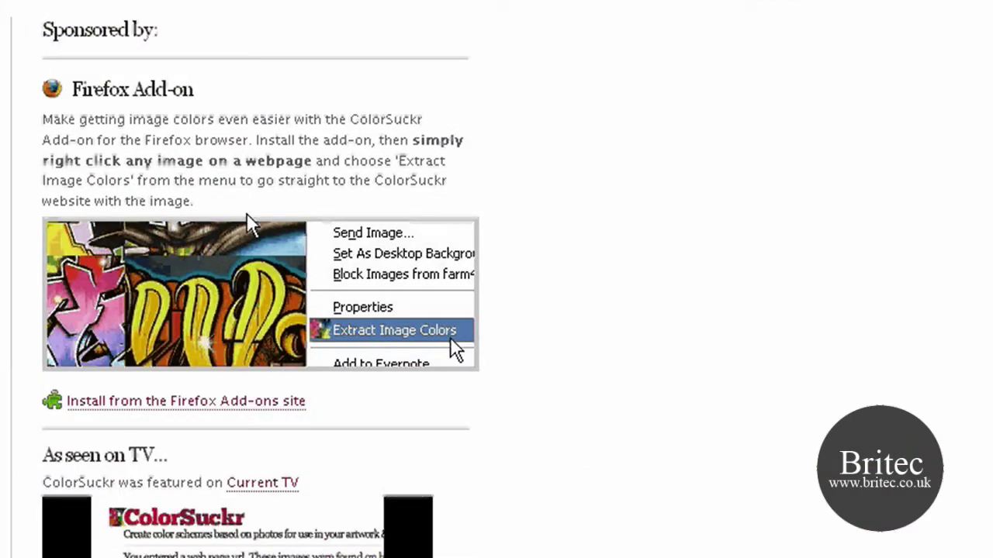
left_click(172, 405)
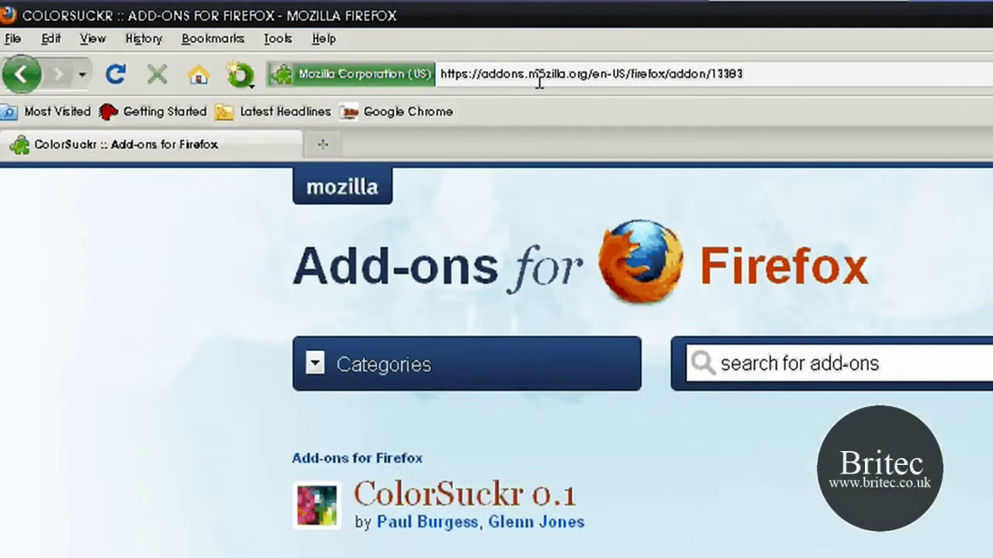
left_click(539, 74)
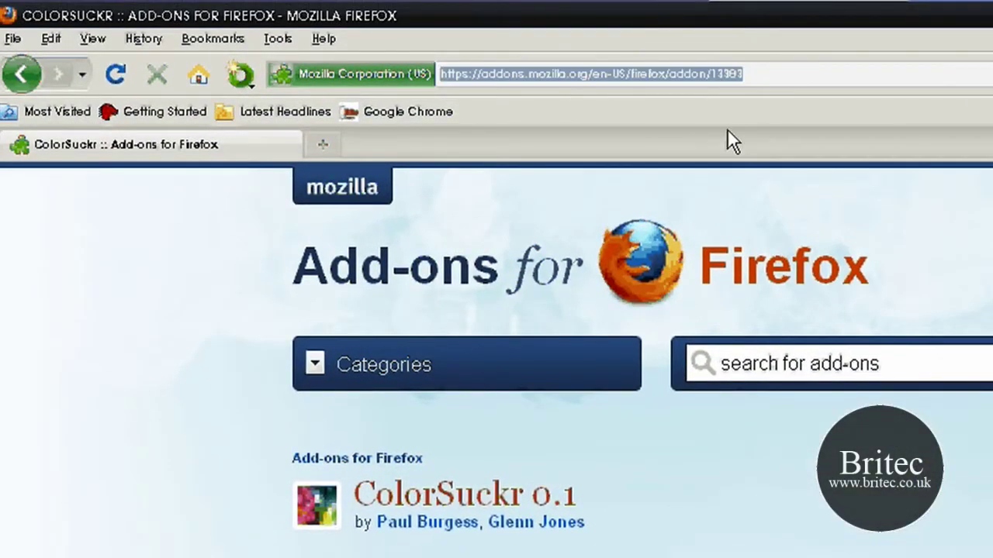
left_click(758, 74)
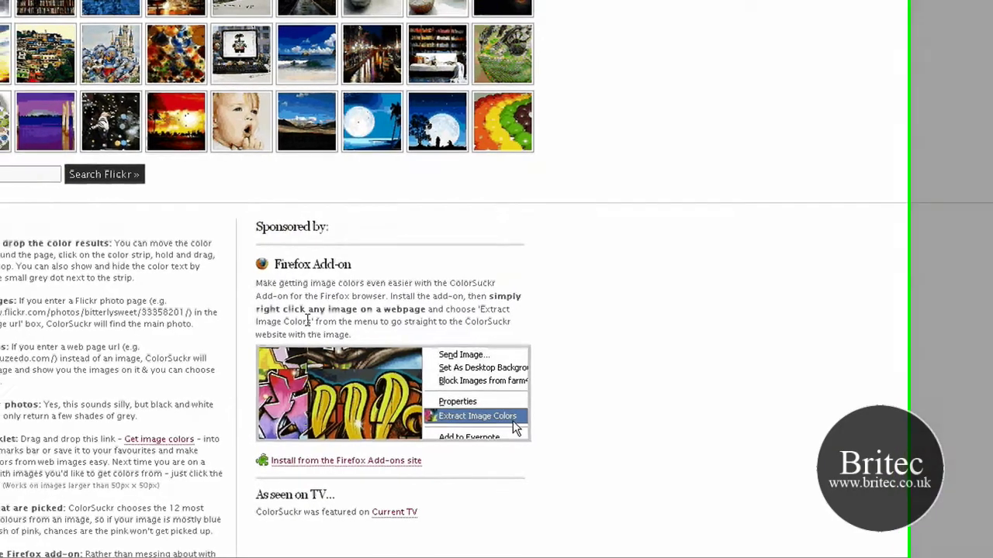
scroll(483, 429, "up", 5)
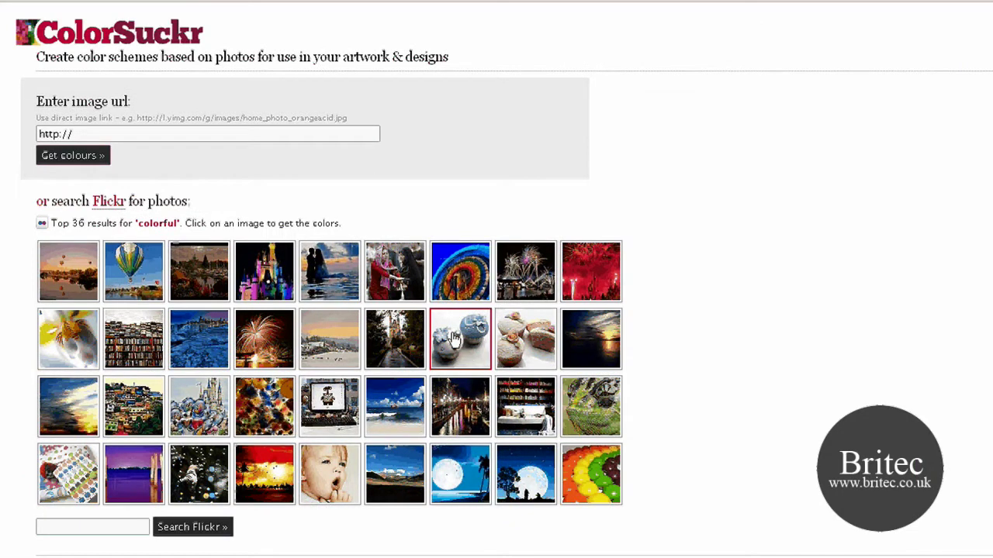
left_click(456, 342)
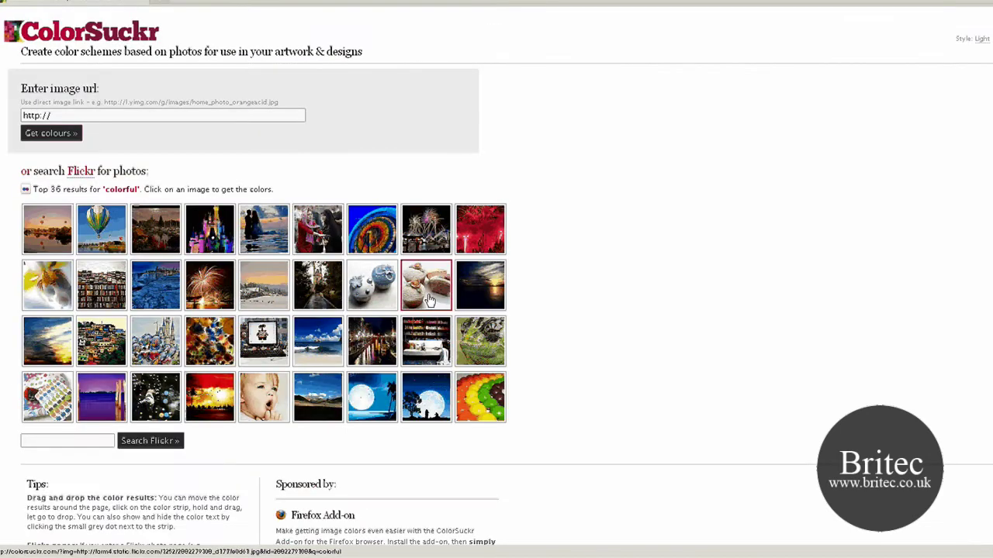
left_click(429, 300)
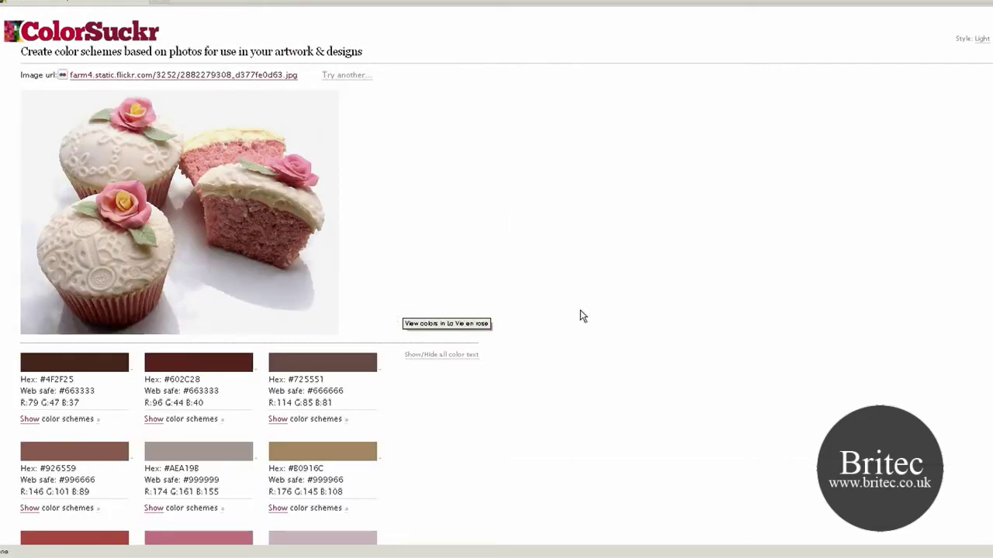
scroll(569, 318, "down", 3)
scroll(543, 316, "down", 2)
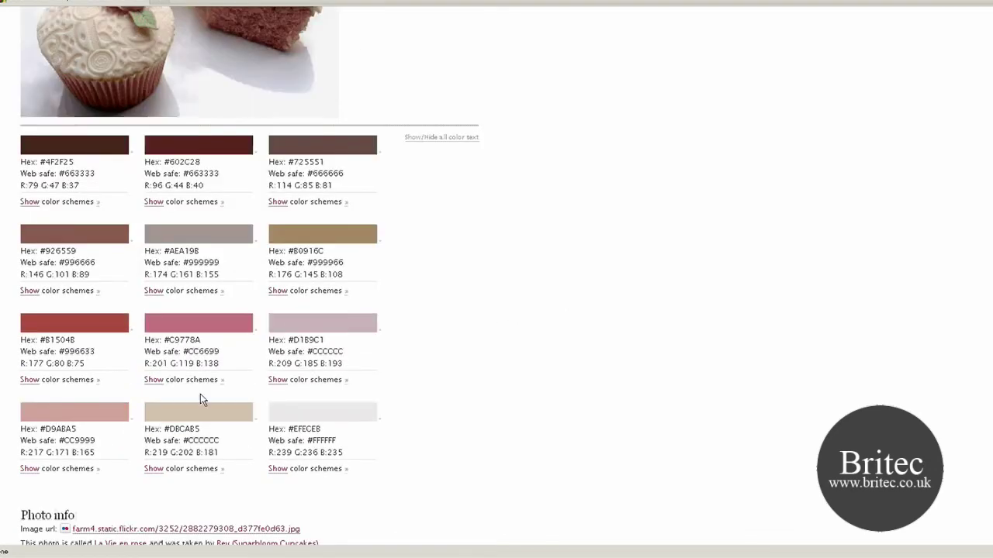
scroll(362, 416, "up", 2)
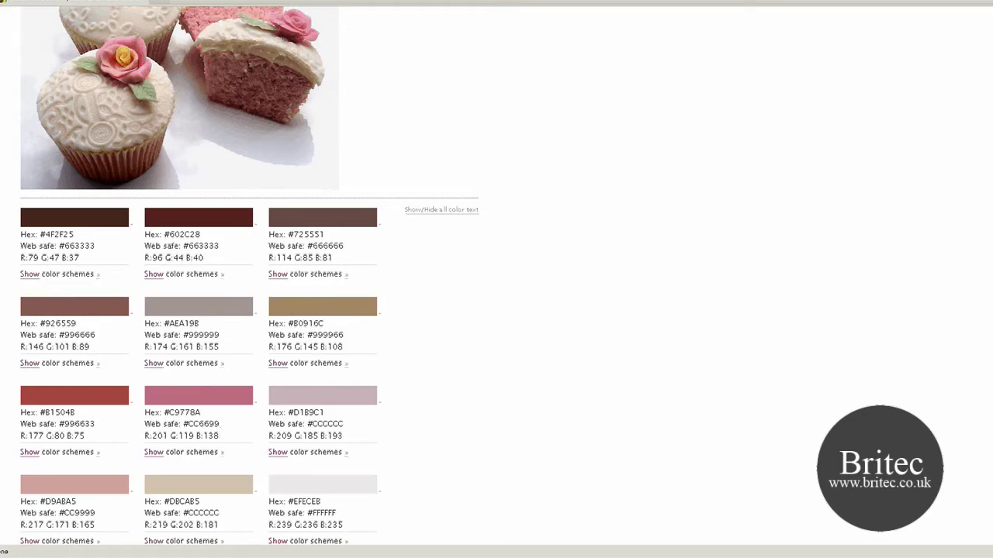
key("alt+Left")
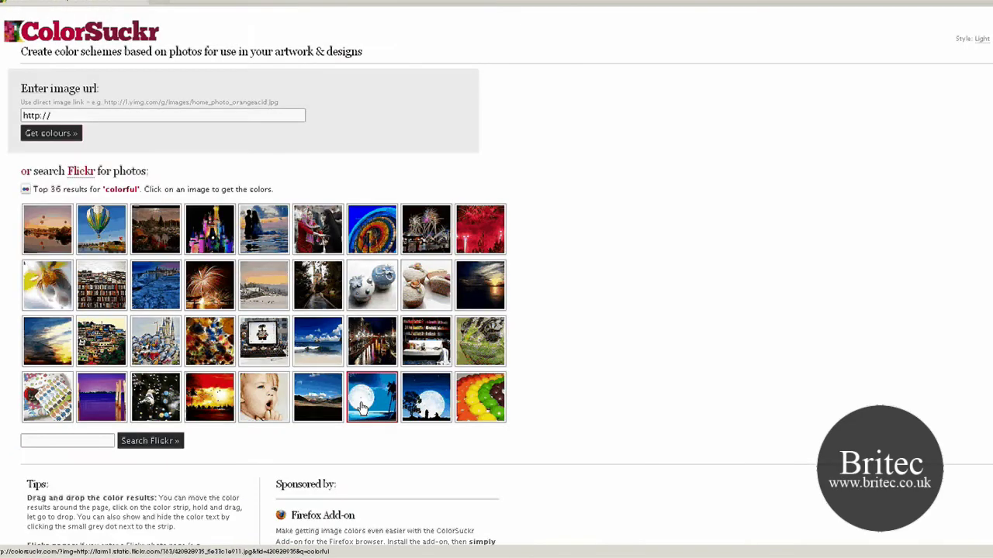
left_click(362, 407)
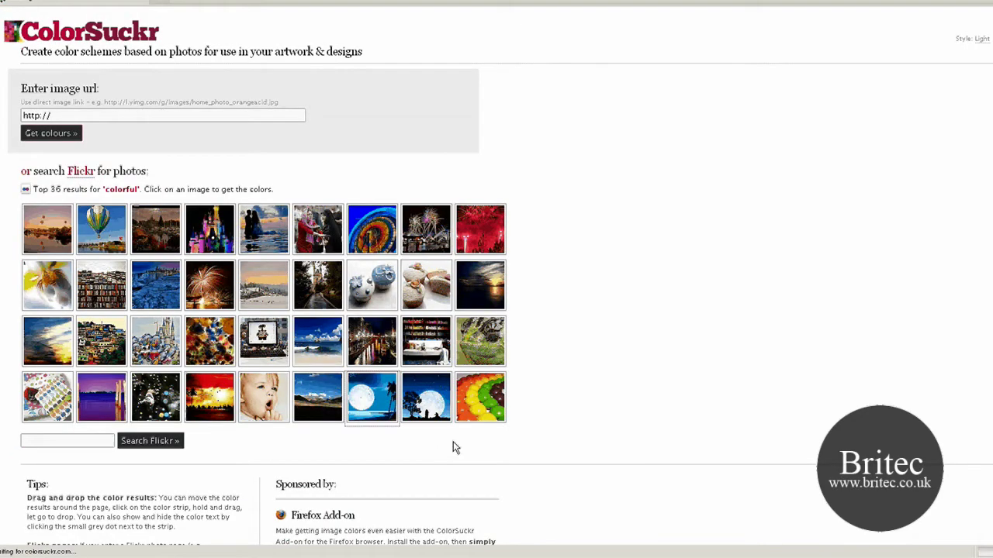
left_click(386, 422)
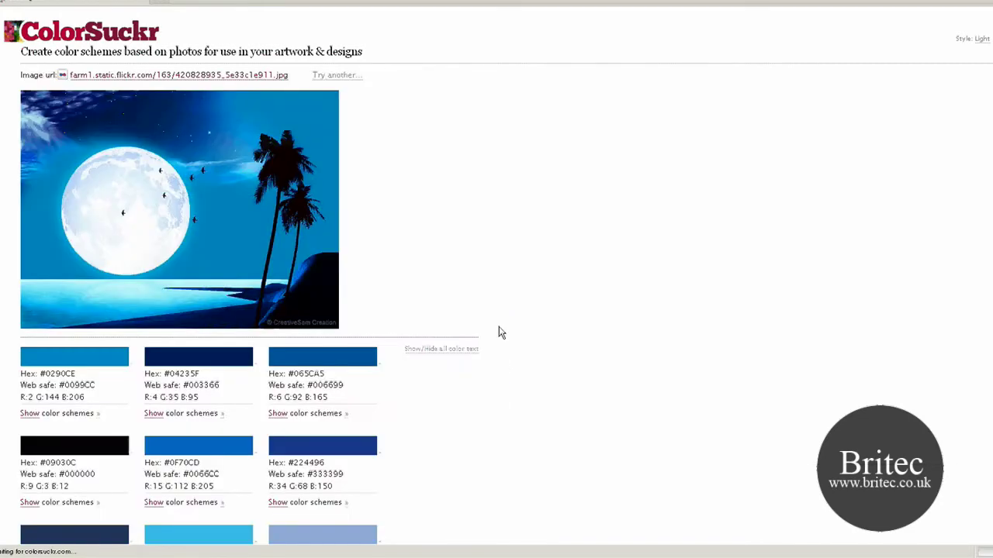
scroll(496, 334, "down", 2)
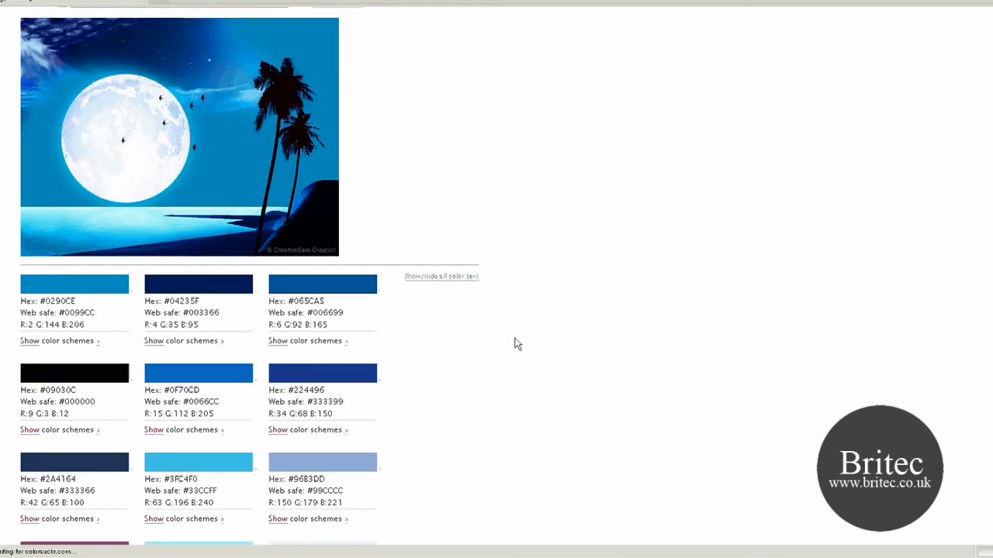
scroll(540, 355, "down", 2)
scroll(532, 371, "up", 4)
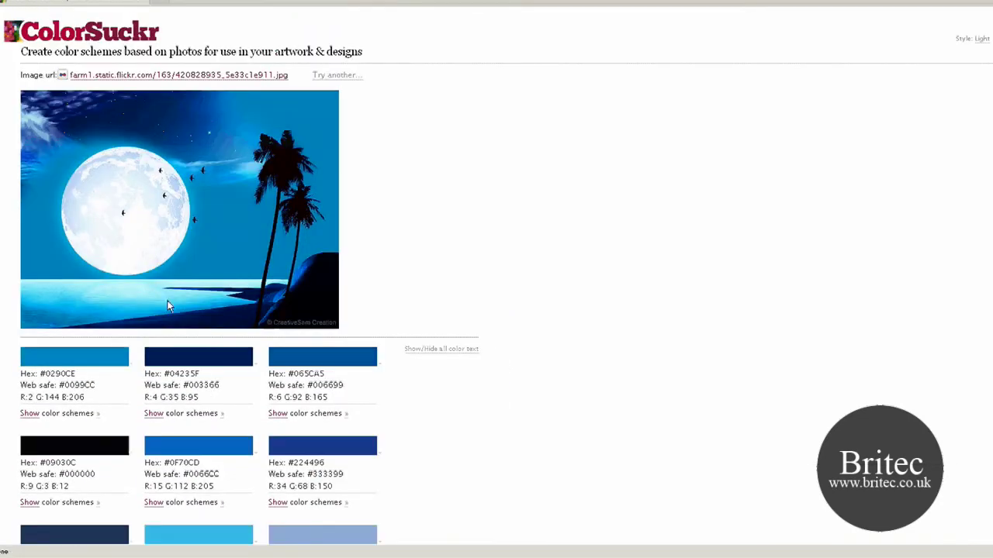
scroll(167, 300, "down", 1)
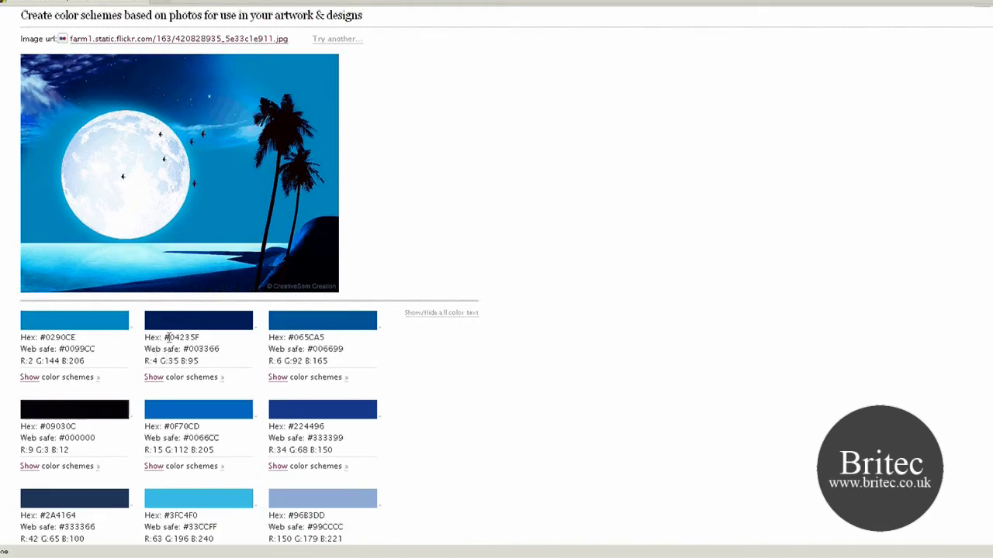
left_click_drag(165, 337, 144, 362)
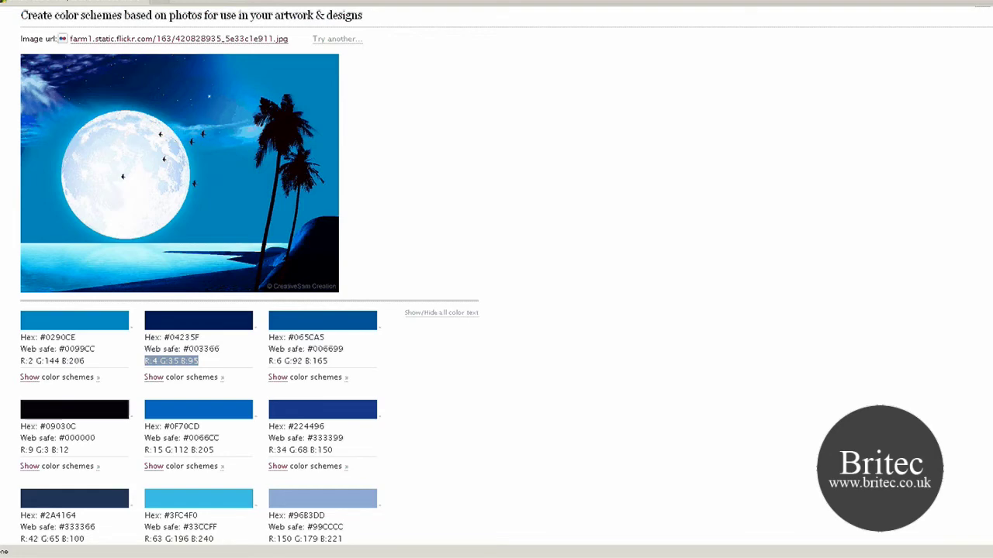
key("alt+Left")
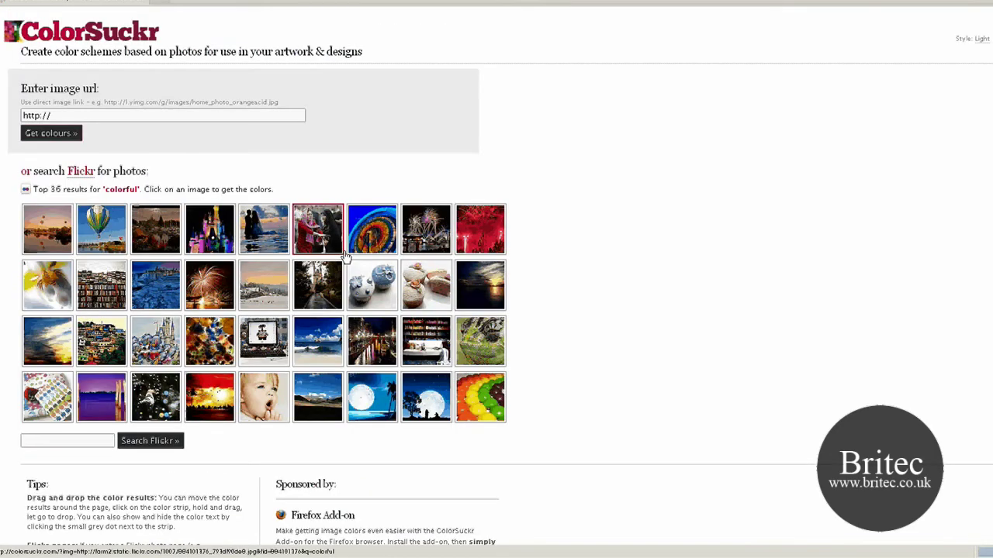
Empty the image URL box, copy the game artwork's address, and go back to ColorSuckr
left_click(157, 114)
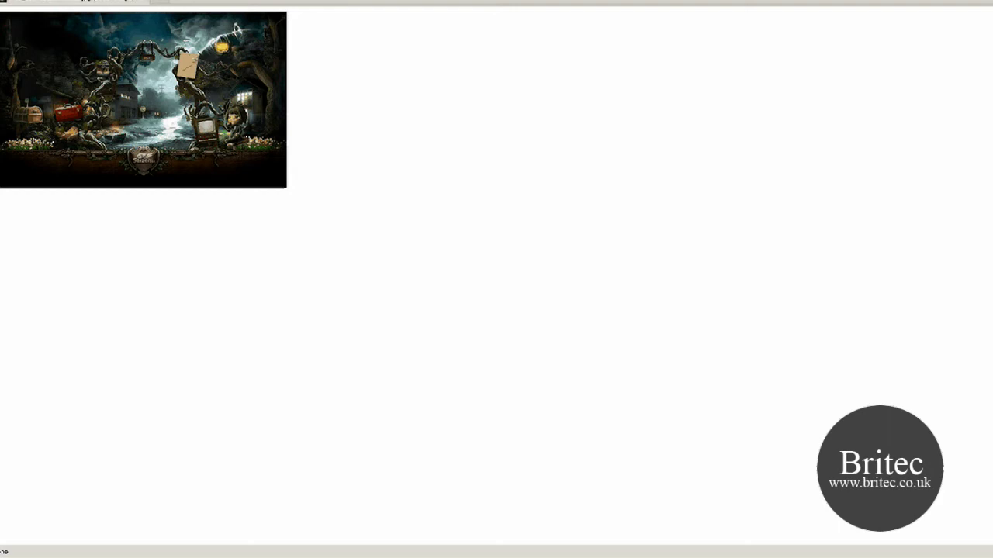
right_click(180, 1)
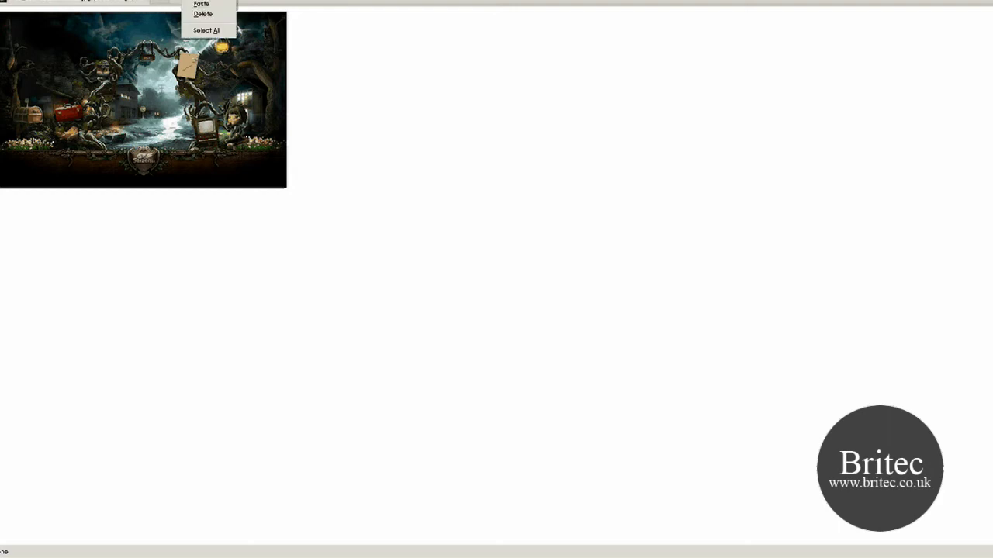
left_click(225, 7)
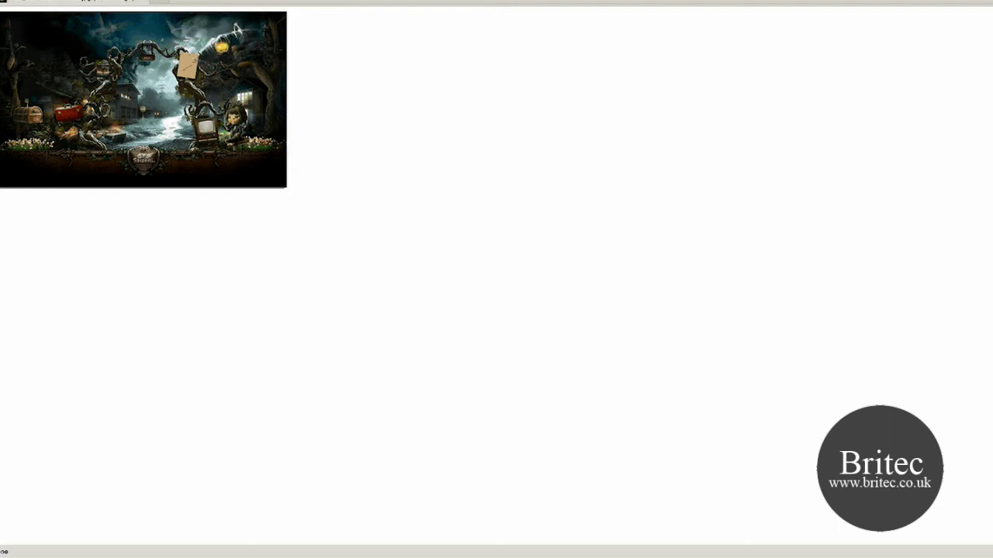
key("alt+Left")
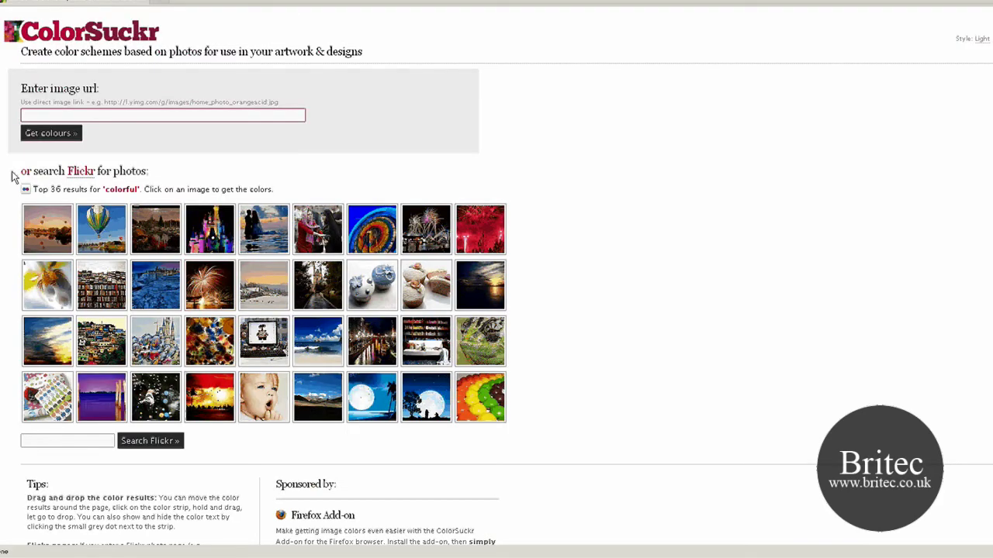
right_click(45, 116)
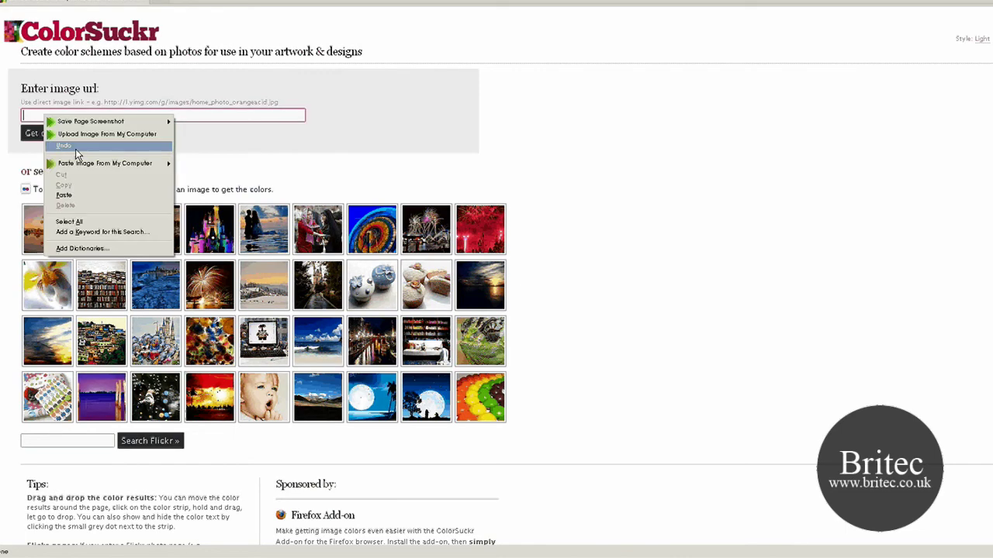
left_click(64, 194)
left_click(603, 157)
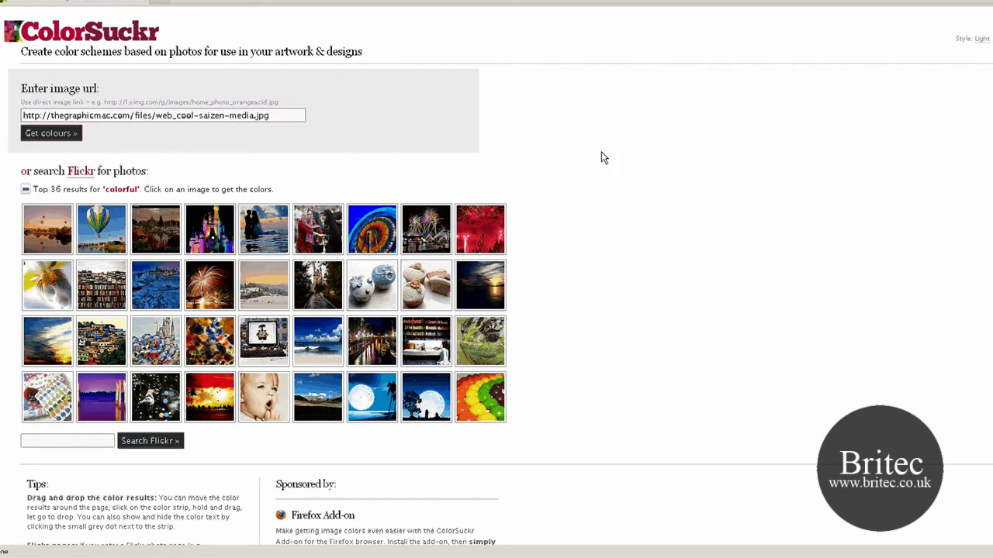
left_click(52, 136)
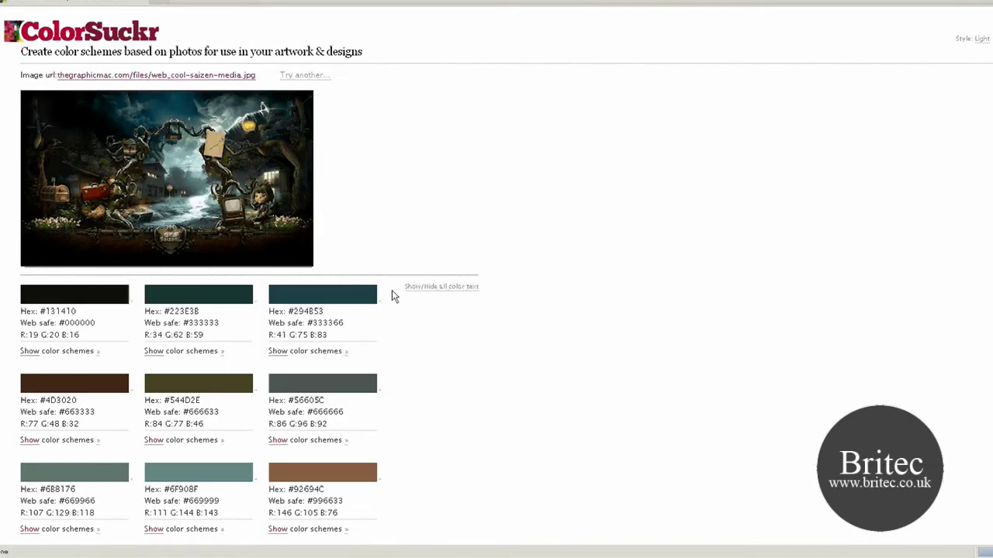
scroll(457, 295, "down", 3)
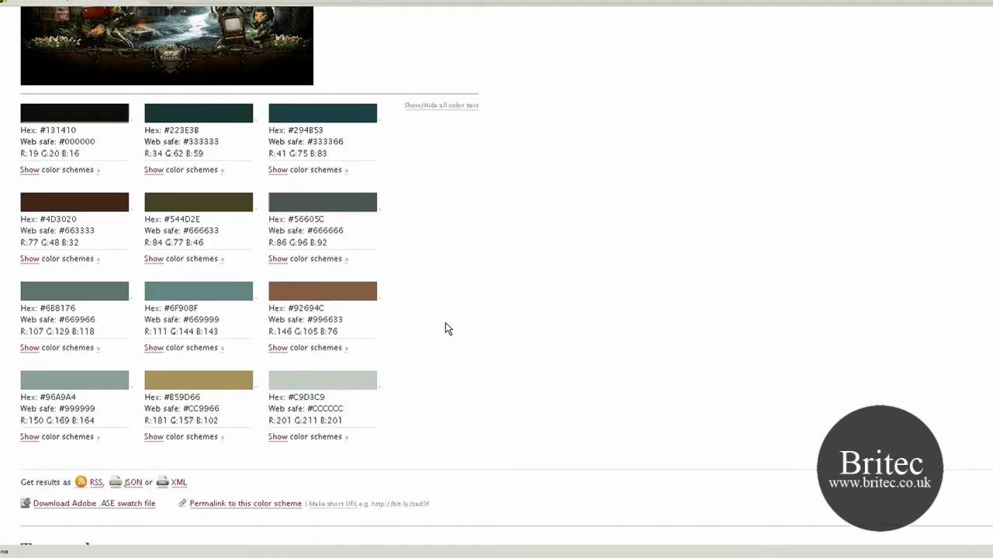
scroll(445, 326, "up", 3)
left_click(305, 75)
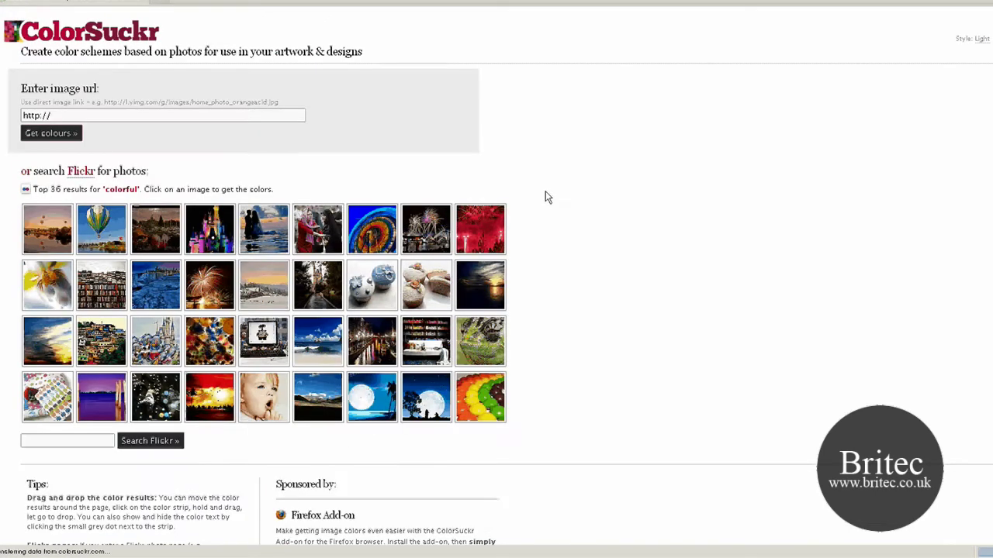